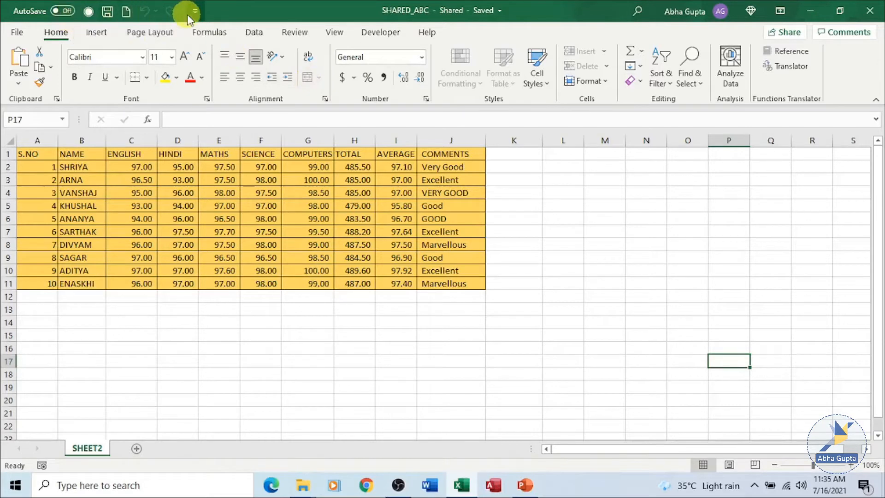
- Open the Quick Access Toolbar customization options and list all available commands
click(18, 32)
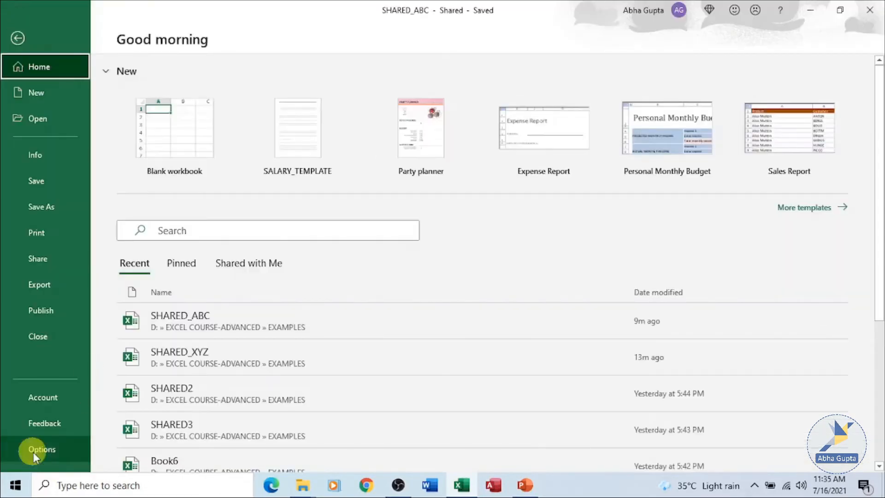
click(33, 449)
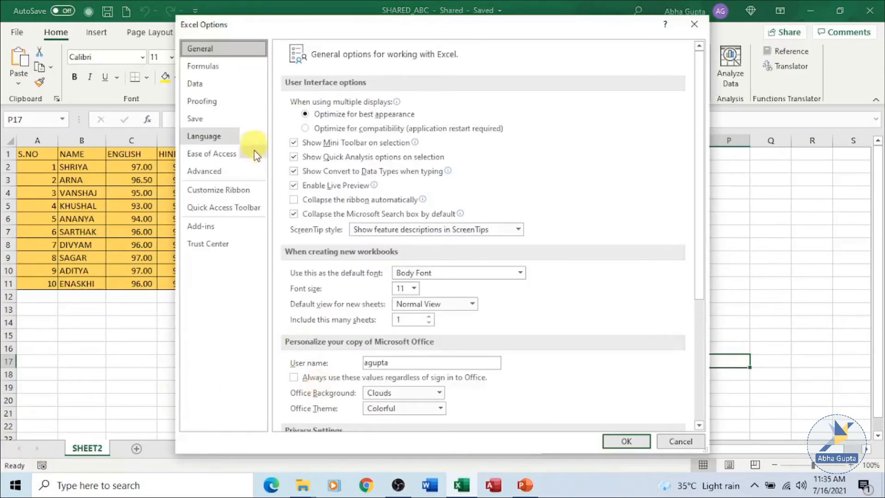
click(242, 210)
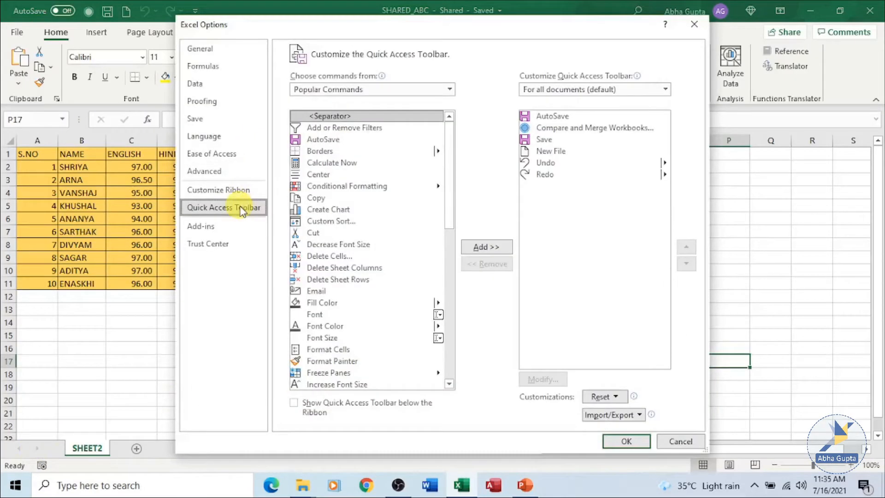
click(391, 90)
click(373, 132)
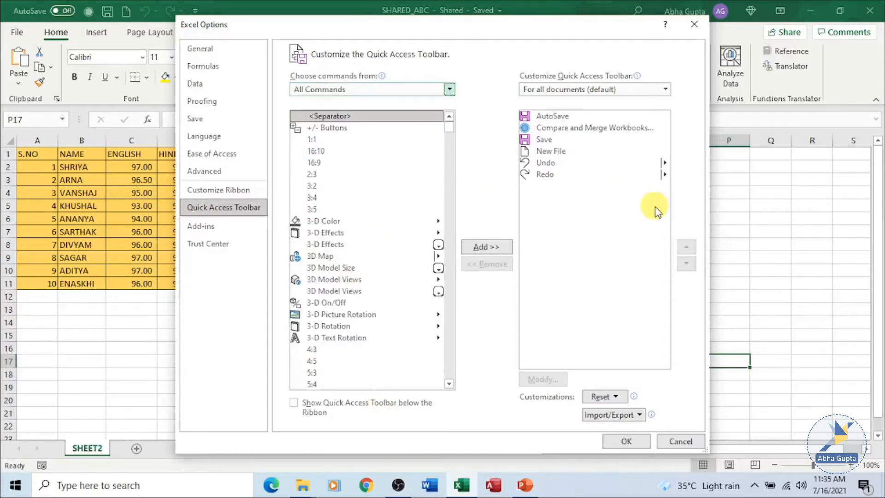
- Locate the Compare and Merge Workbooks command among all commands, and close the options without adding anything
click(339, 326)
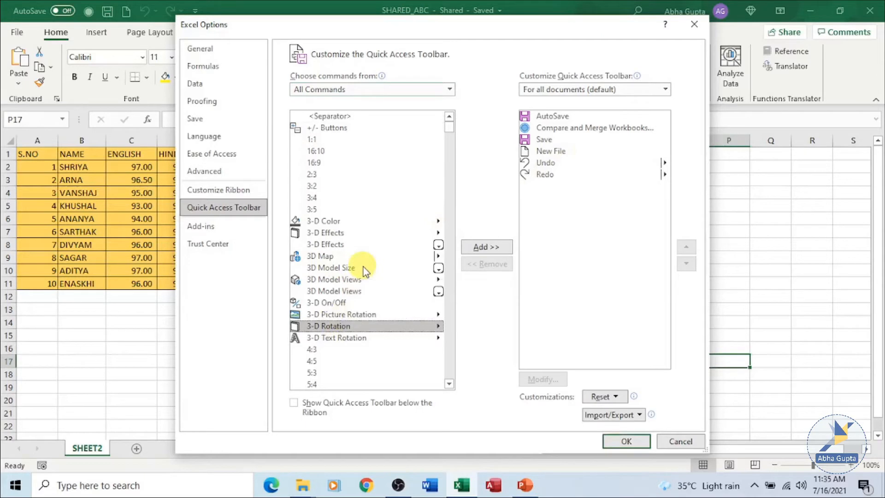
key(c)
key(Down)
key(Down)
key(Down)
key(Down)
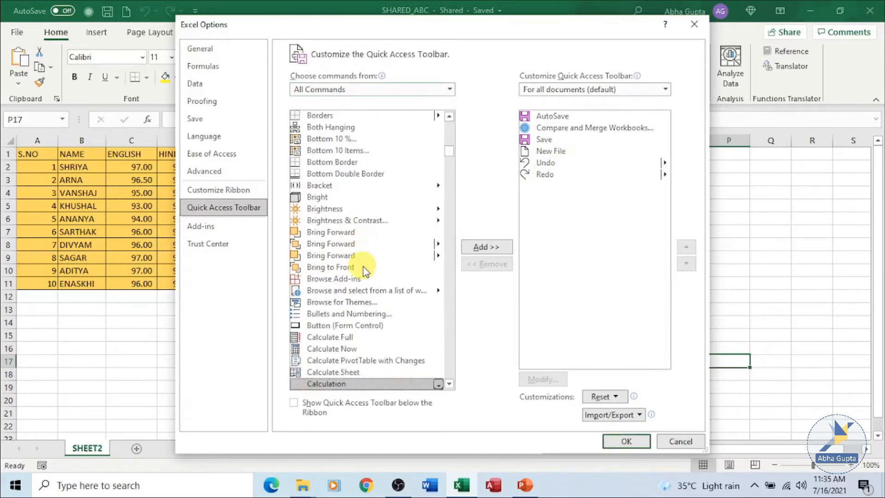
key(Down)
key(Down)
key(Down)
key(Down)
key(Down)
key(Down)
key(Down)
key(Down)
key(Down)
key(Down)
key(Down)
key(Down)
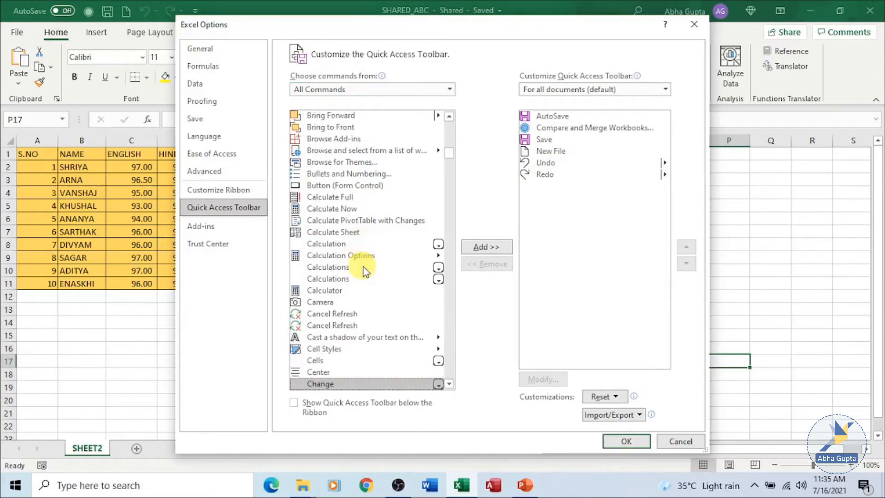
key(Down)
key(Down)
key(Down)
key(Down)
key(Down)
key(Down)
key(Down)
key(Down)
key(Down)
key(Down)
key(Down)
key(Down)
key(Down)
key(Down)
key(Down)
key(Down)
key(Down)
key(Down)
key(Down)
key(Down)
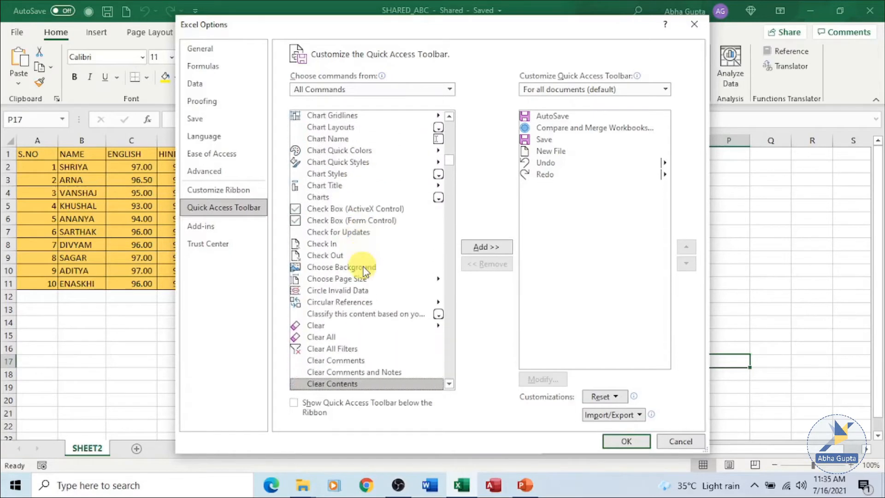
key(Down)
key(Down)
key(Down)
key(Down)
key(Down)
key(Down)
key(Down)
key(Down)
key(Down)
key(Down)
key(Down)
key(Down)
key(Down)
key(Down)
key(Down)
key(Down)
key(Down)
key(Down)
key(Down)
key(Down)
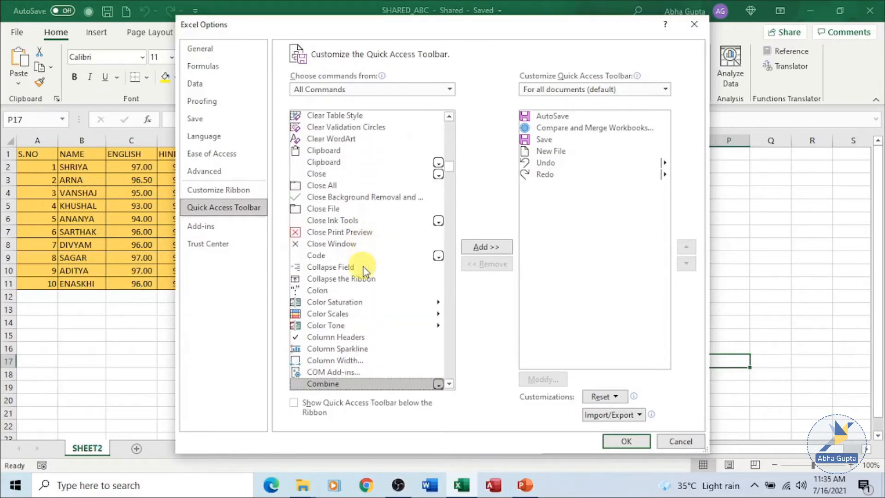
key(Down)
key(Down)
key(Down)
key(Down)
key(Down)
key(Down)
key(Down)
key(Down)
key(Down)
key(Down)
key(Down)
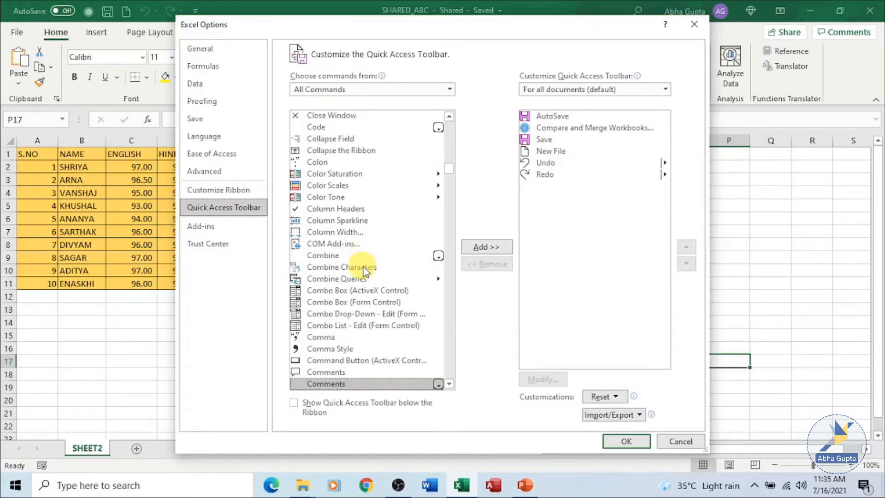
key(Down)
key(Down)
key(Down)
key(Down)
key(Down)
key(Down)
key(Down)
key(Down)
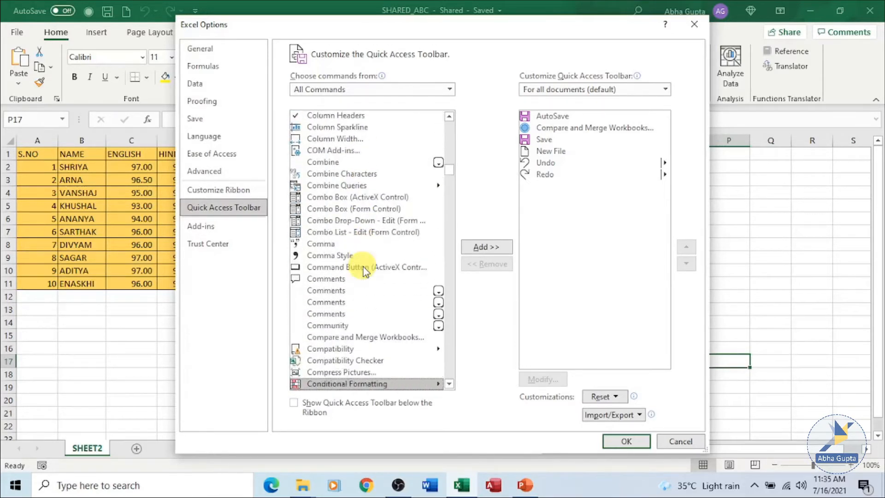
click(383, 335)
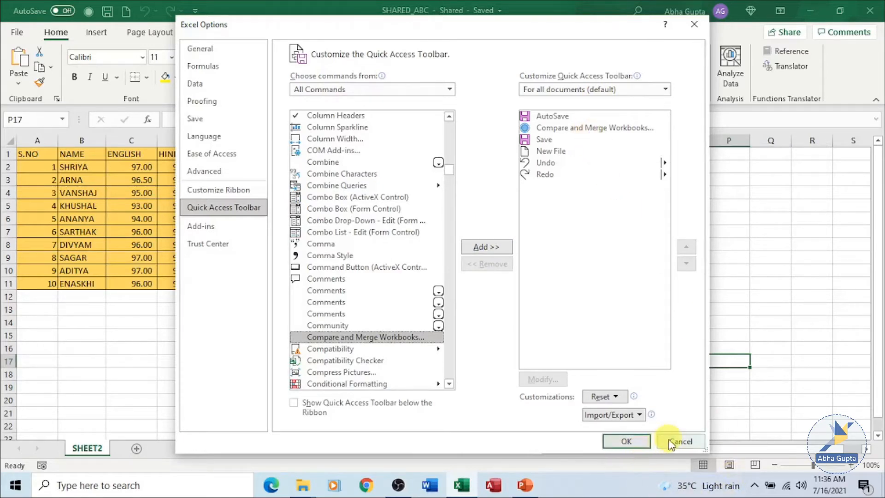
click(626, 442)
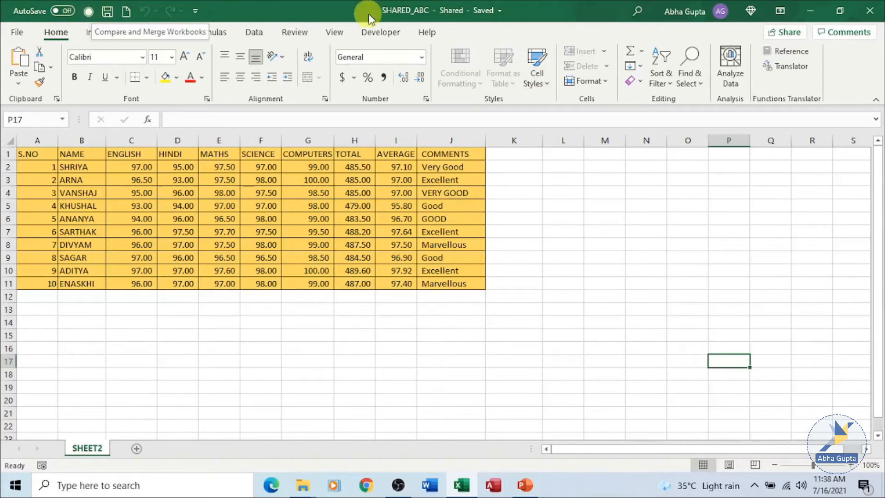
- Try to merge the SHARED_XYZ workbook into the open SHARED_ABC workbook with Compare and Merge Workbooks
click(89, 14)
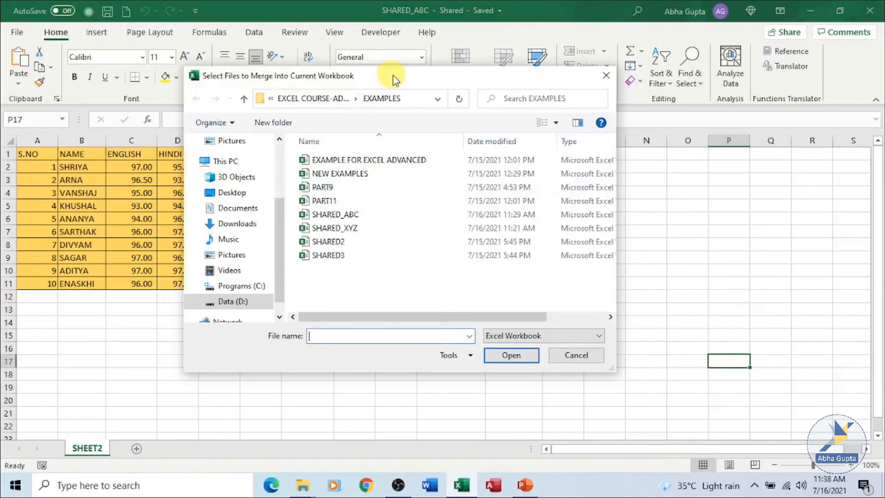
drag(393, 79, 564, 135)
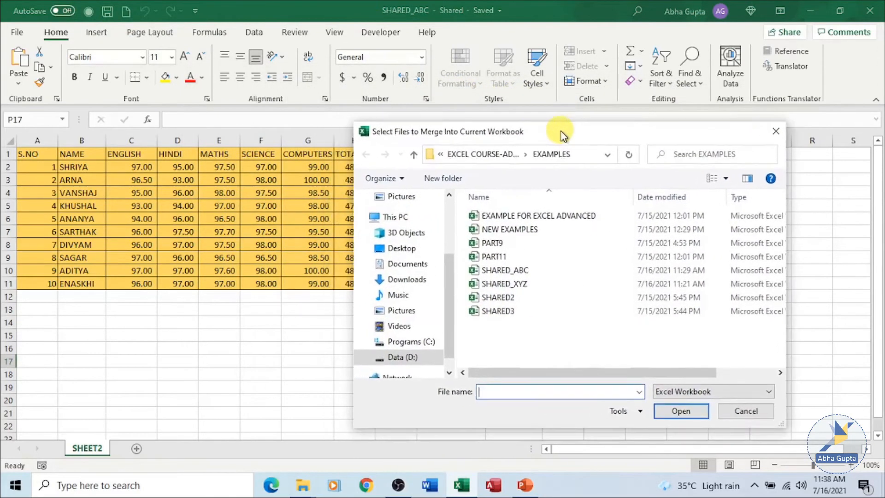
click(566, 285)
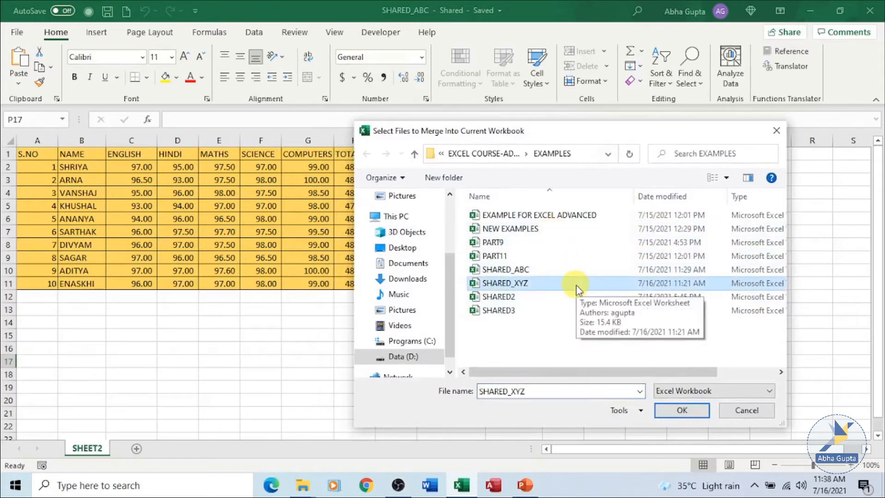
click(682, 410)
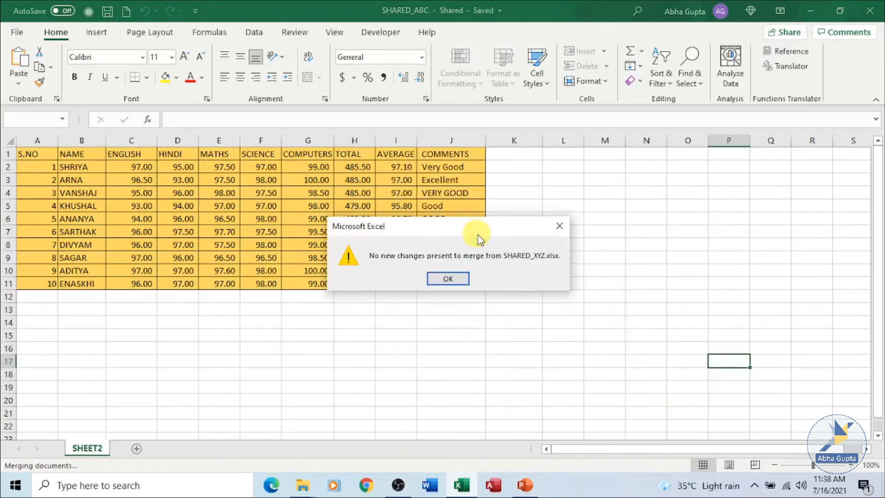
drag(478, 235, 648, 203)
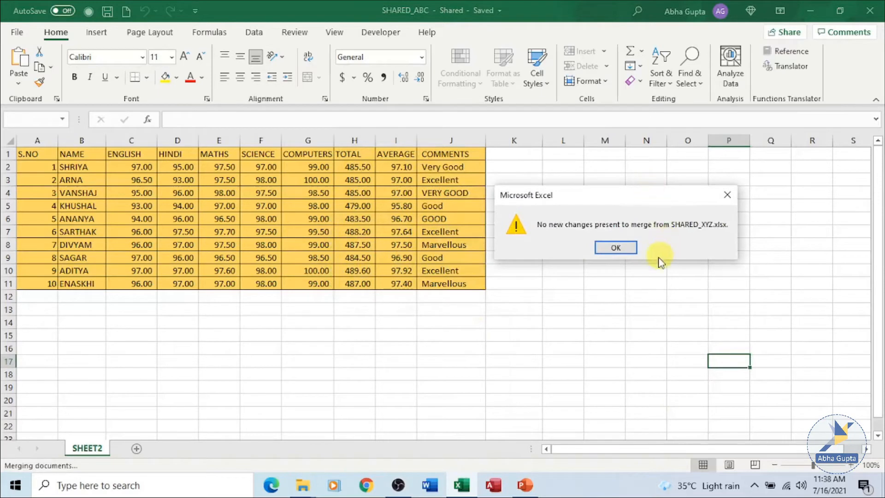
click(623, 249)
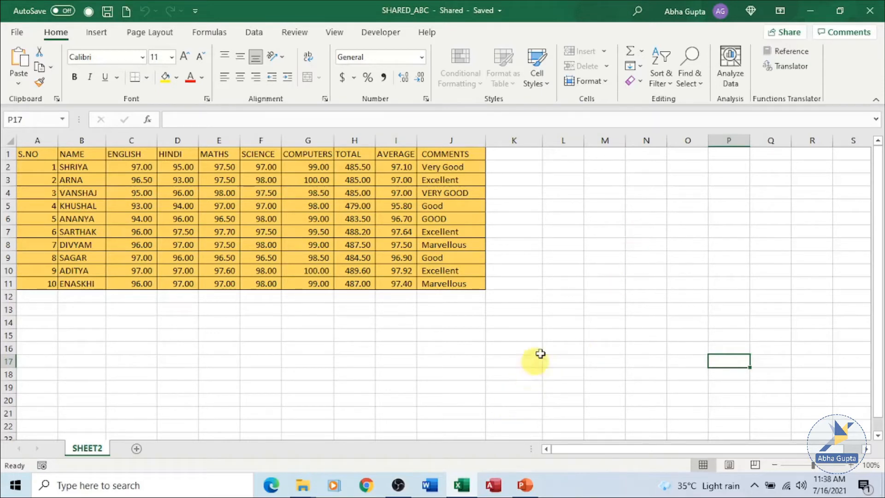
- Open the SHARED_XYZ workbook and change the comment in cell J9 to VERY GOOD
click(16, 33)
click(237, 355)
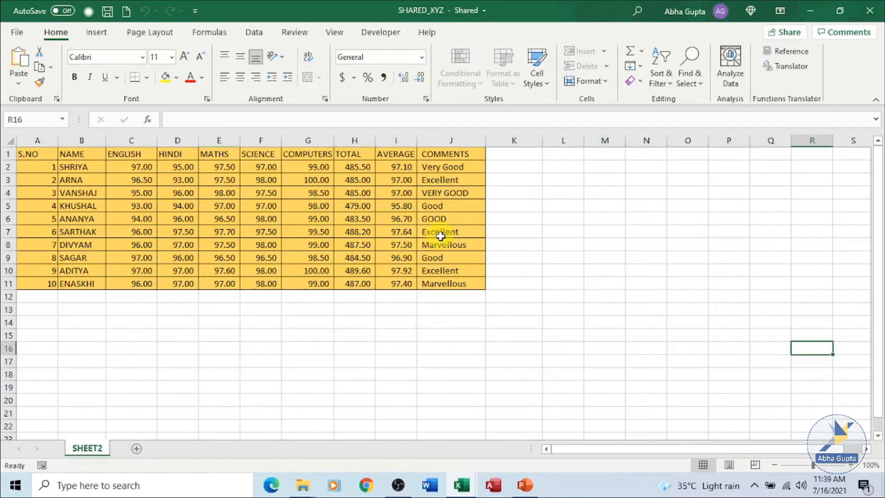
click(450, 260)
text(VERY )
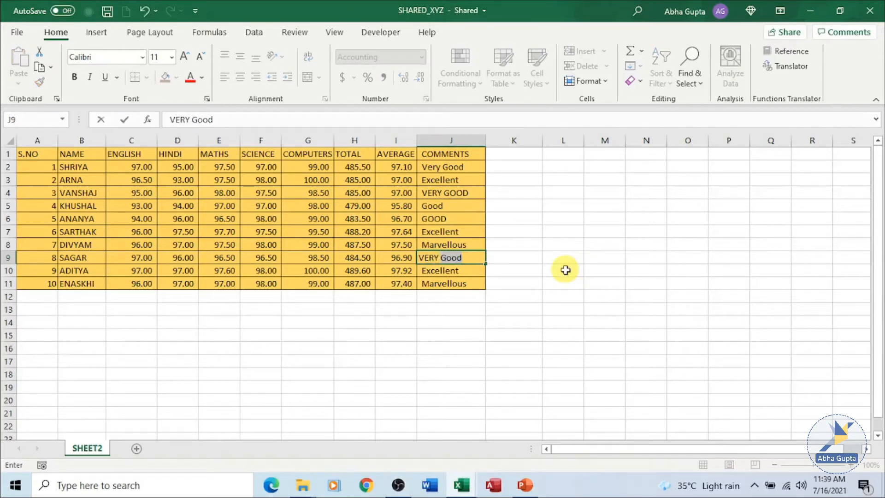
text(GOOD)
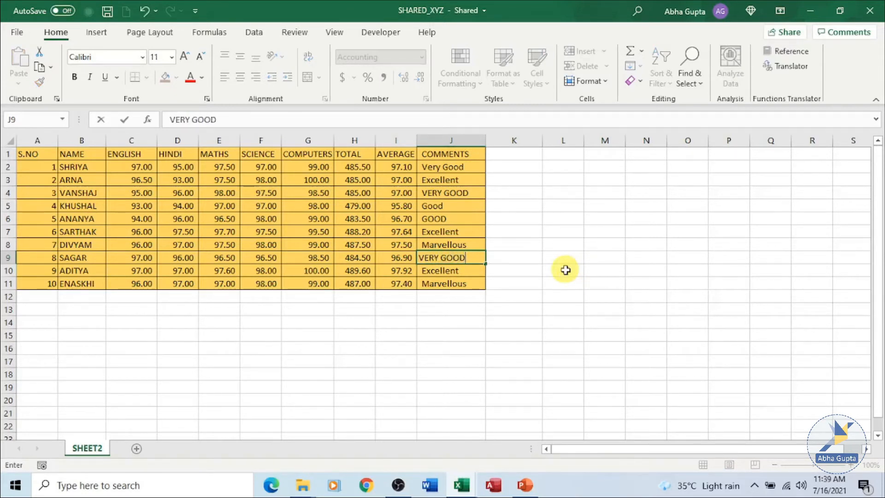
- Change the comment in cell J5 to Excellent, and save and close the SHARED_XYZ workbook
click(470, 205)
text(EXcellent)
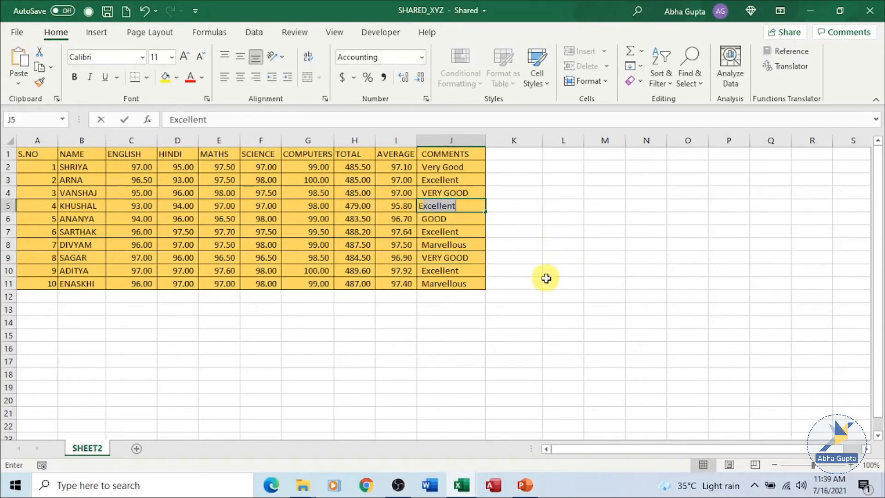
key(Return)
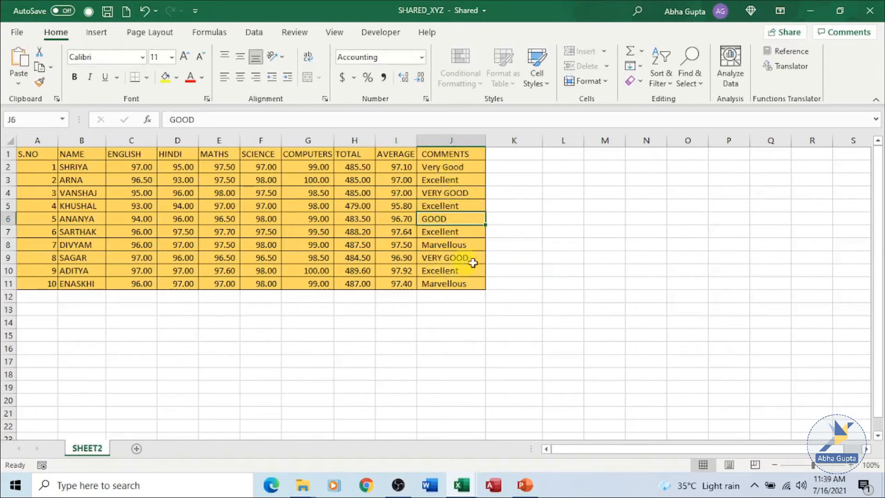
click(107, 10)
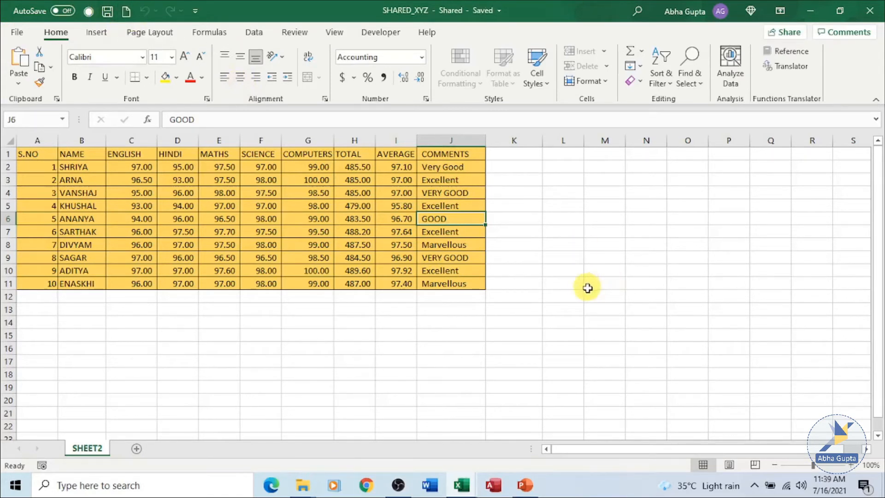
click(867, 18)
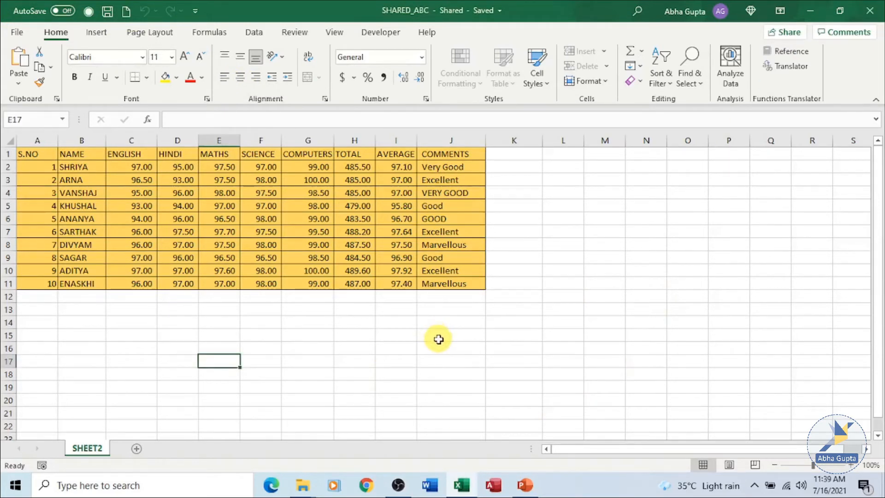
- Merge the edited SHARED_XYZ workbook into SHARED_ABC with Compare and Merge Workbooks
click(89, 11)
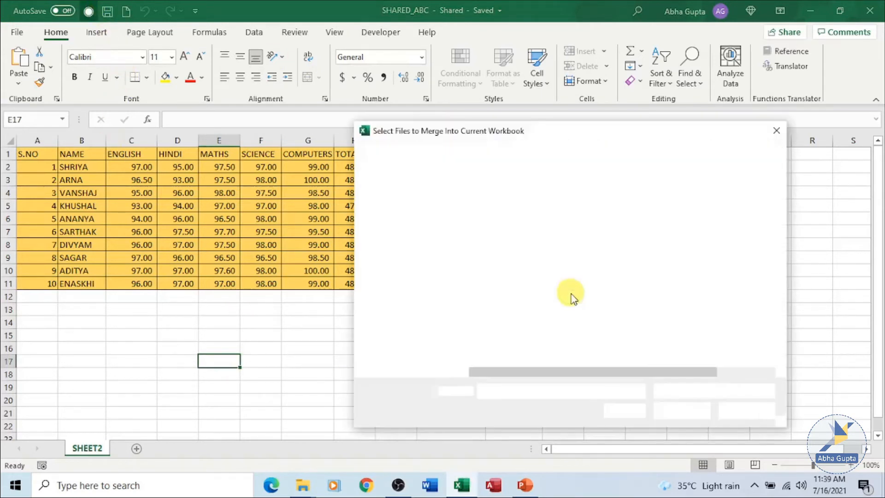
click(519, 282)
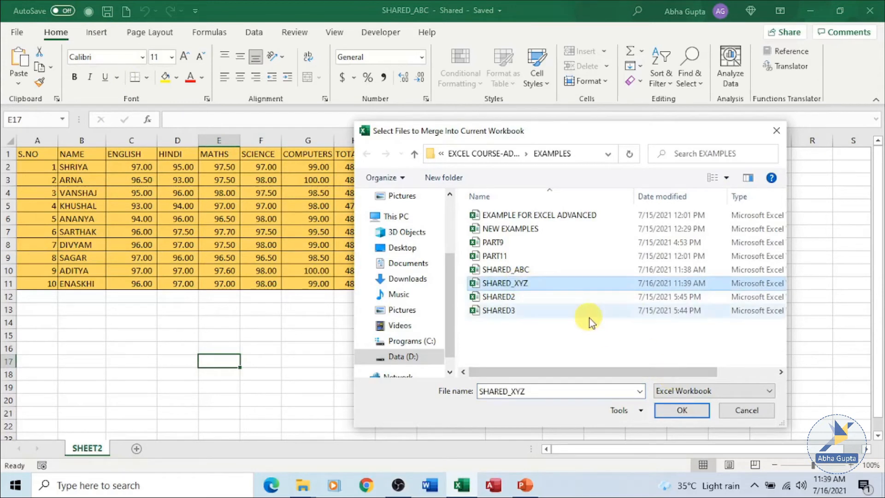
click(663, 413)
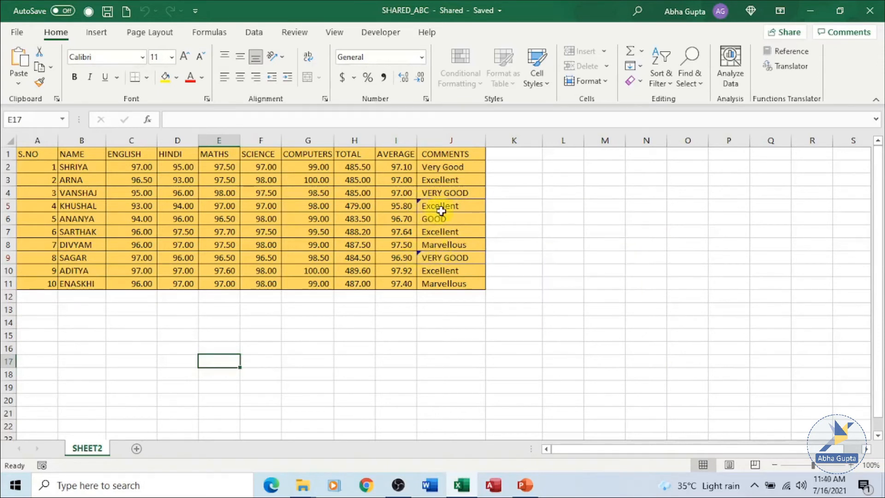
- Review the tracked changes not yet reviewed in SHARED_ABC and accept the edits to cells J9 and J5
mouse_move(458, 202)
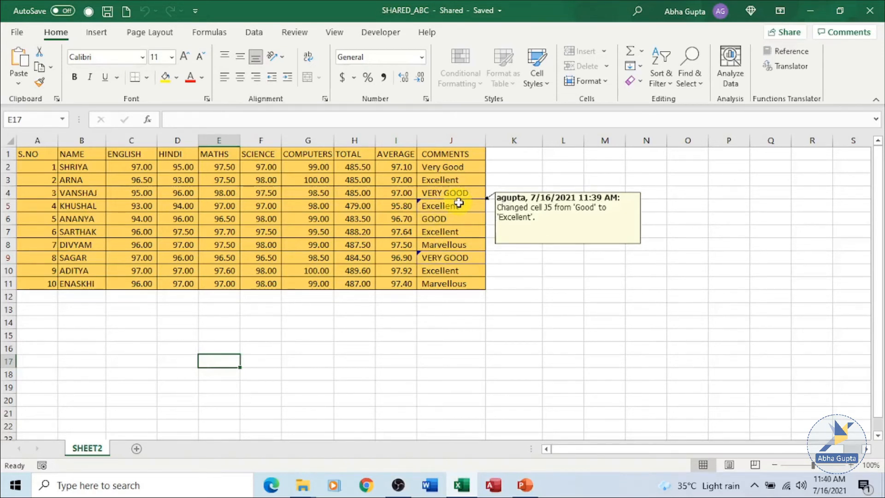
mouse_move(465, 258)
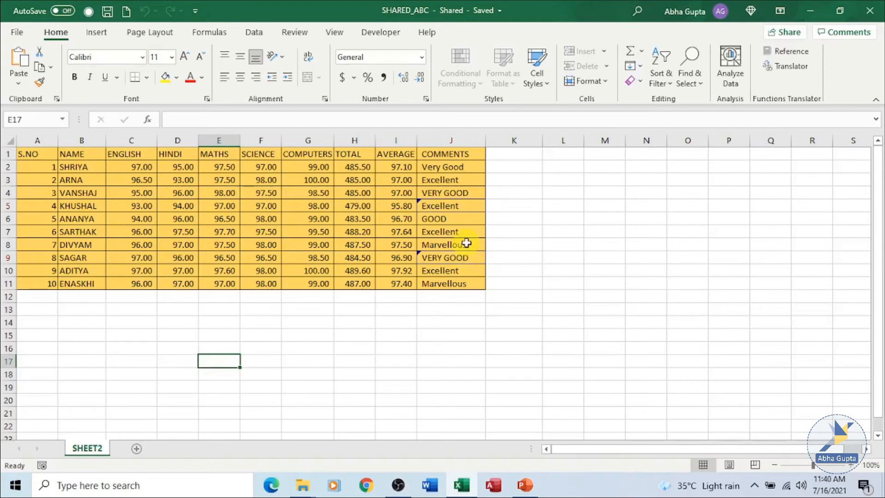
click(294, 32)
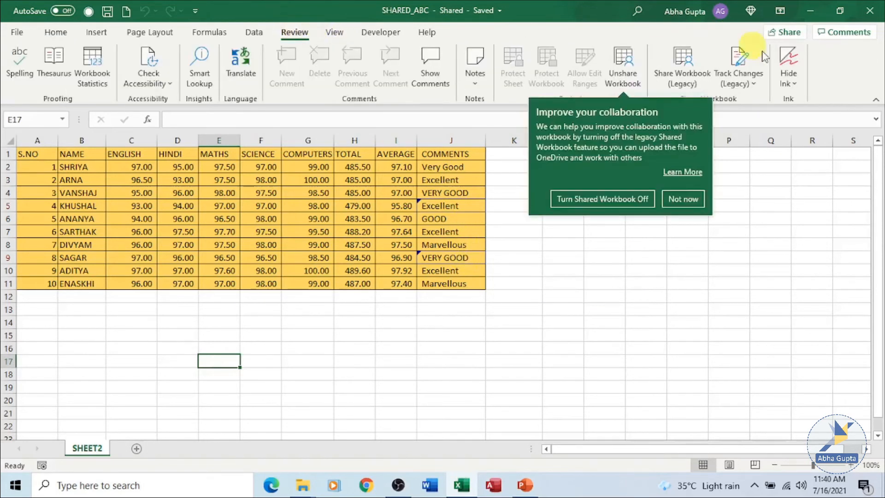
click(681, 200)
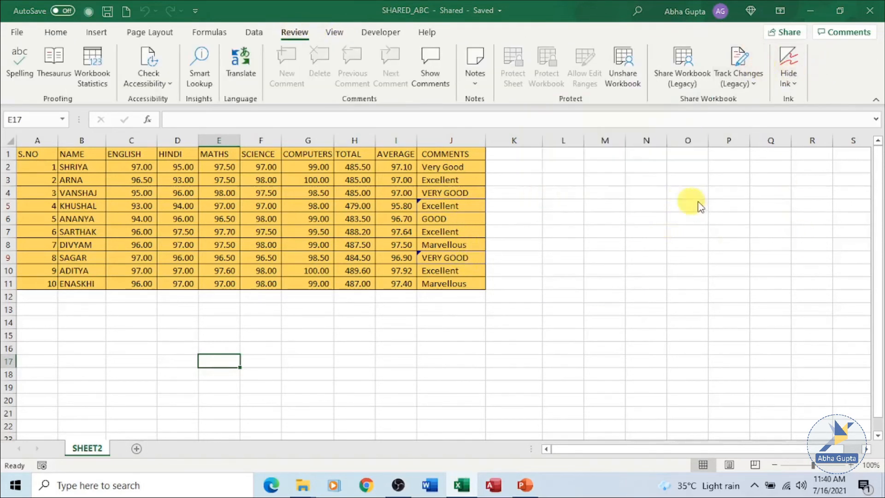
click(752, 82)
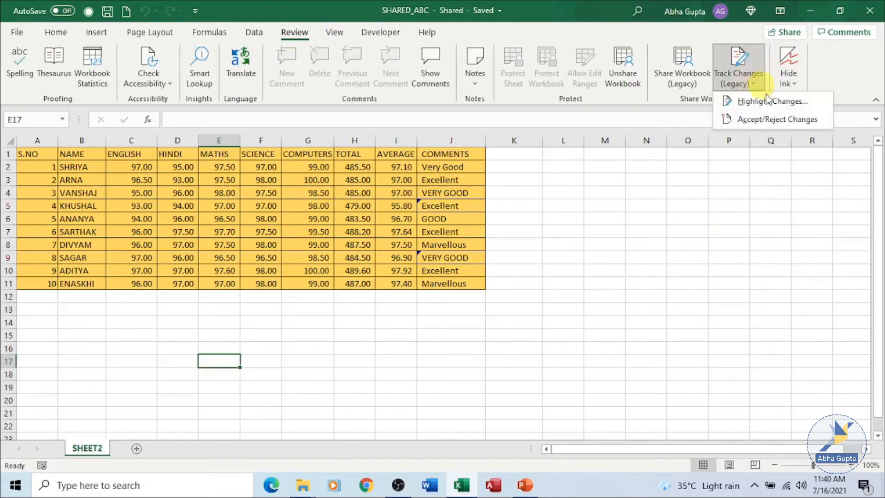
click(770, 121)
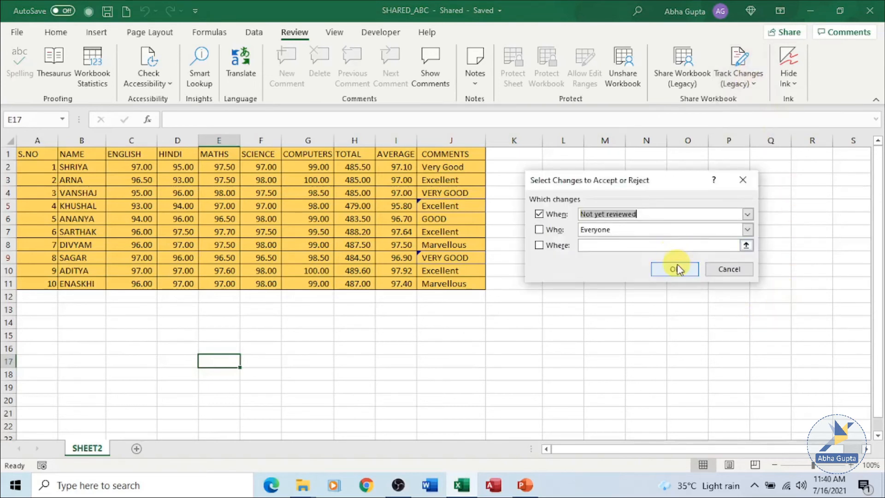
click(677, 269)
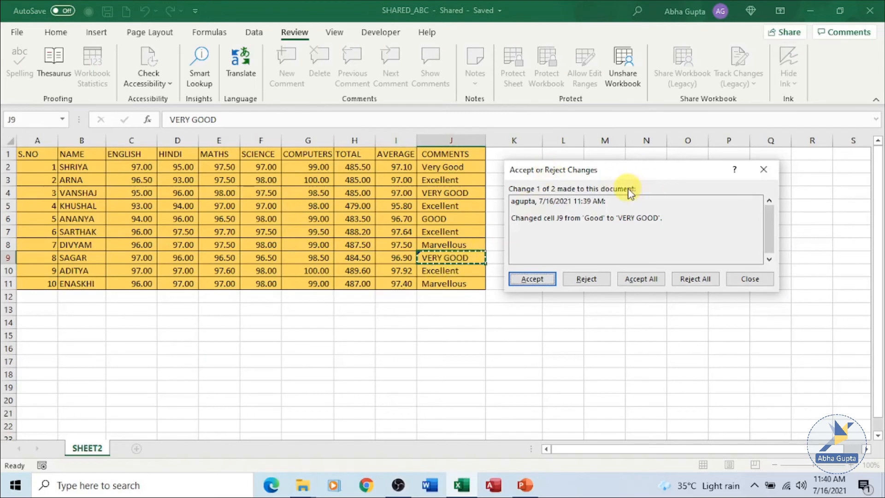
click(534, 283)
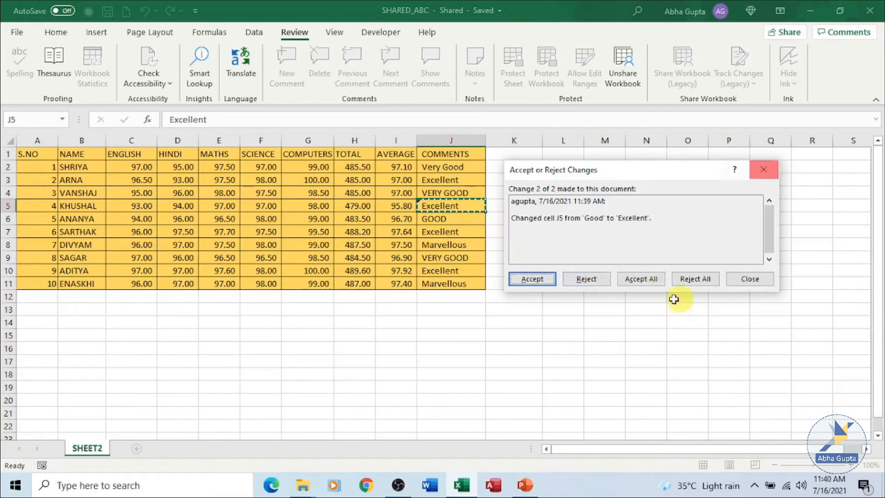
click(531, 281)
click(561, 295)
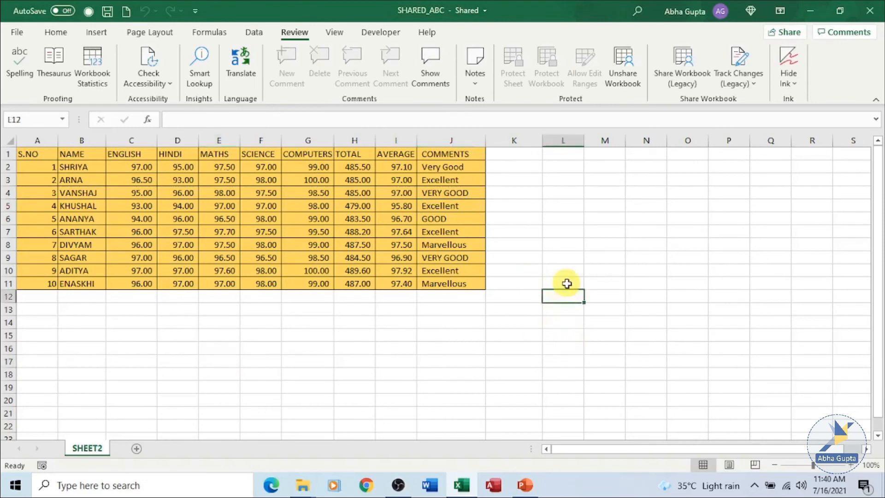